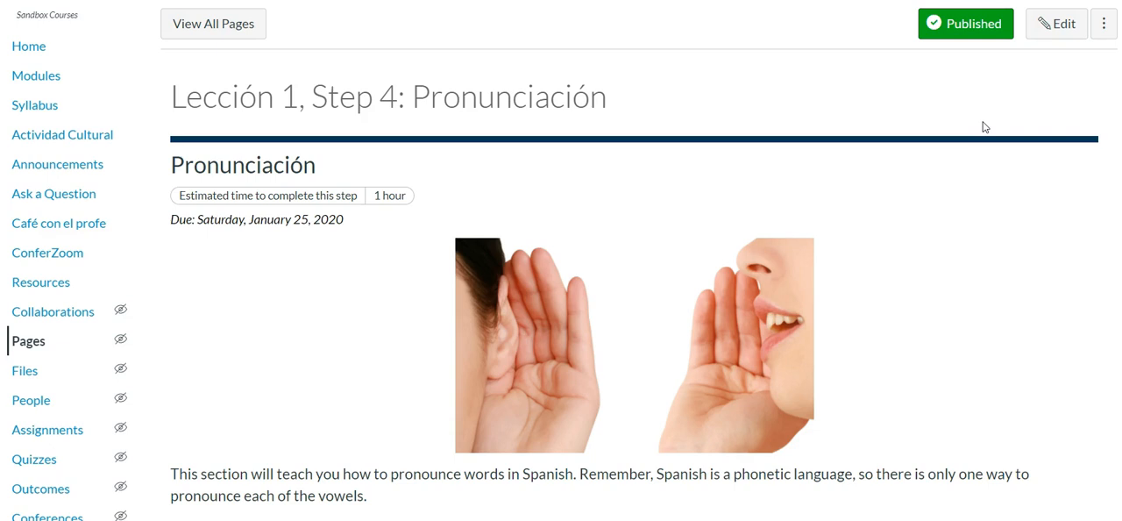
- Open the Lección 1, Step 4: Pronunciación page for editing and inspect the element path of the Pronunciación heading
left_click(1038, 31)
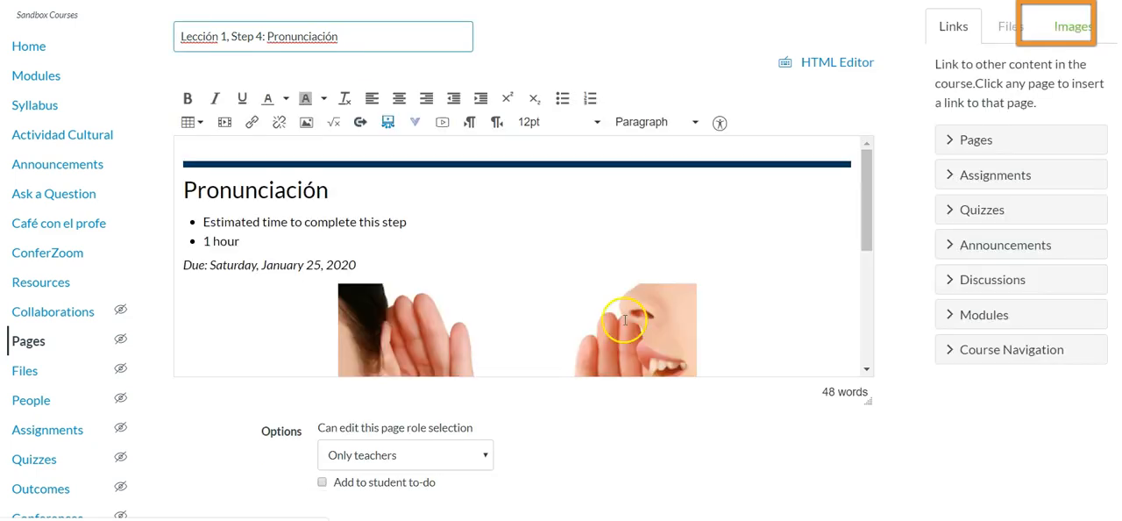
left_click(287, 189)
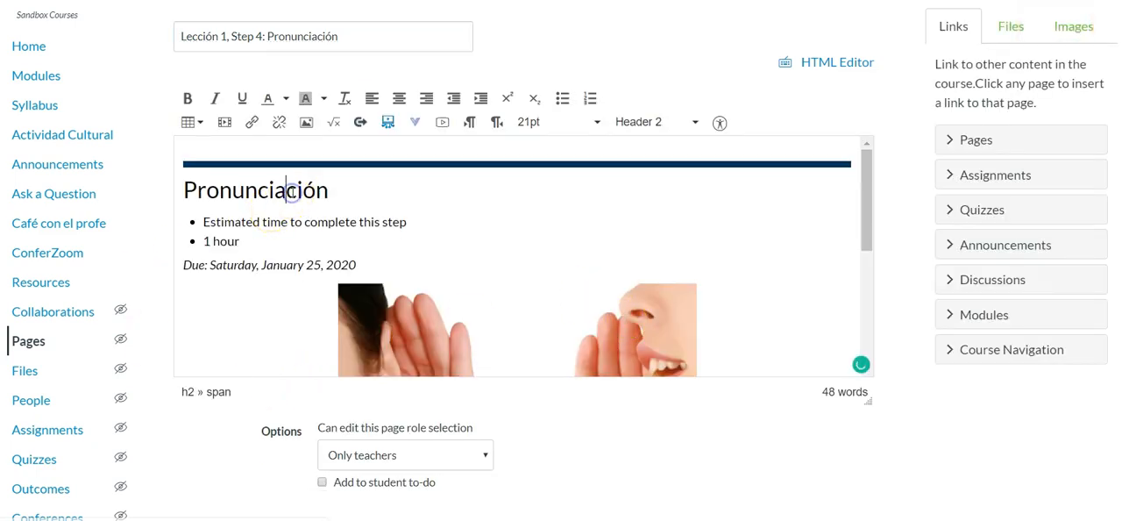
left_click(340, 193)
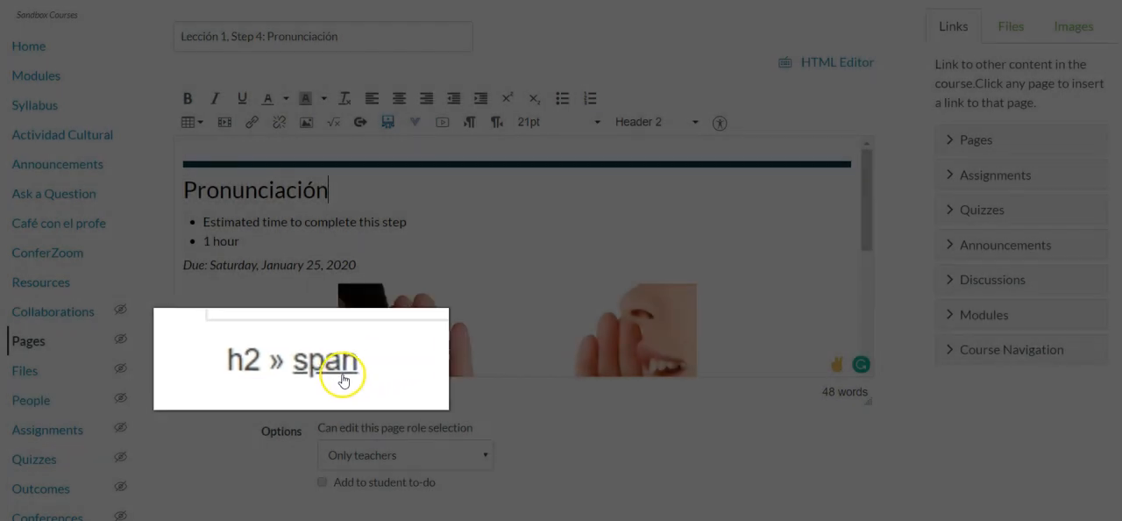
- Examine the element path of each line below the heading, from the bulleted list to the closing text, for leftover div and span tags
scroll(594, 215, "down", 6)
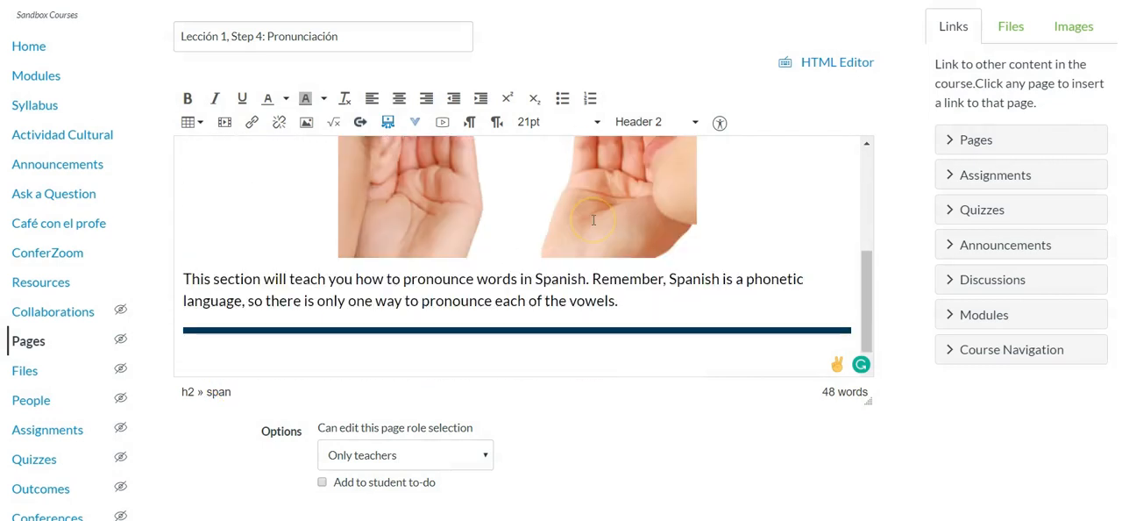
scroll(593, 217, "up", 5)
scroll(594, 220, "up", 2)
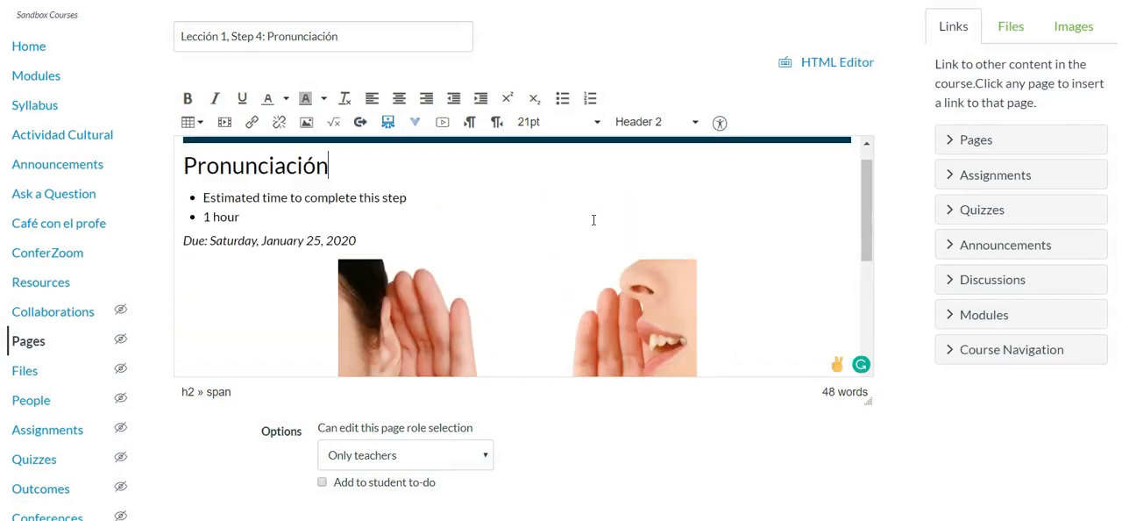
left_click(555, 201)
key("Down")
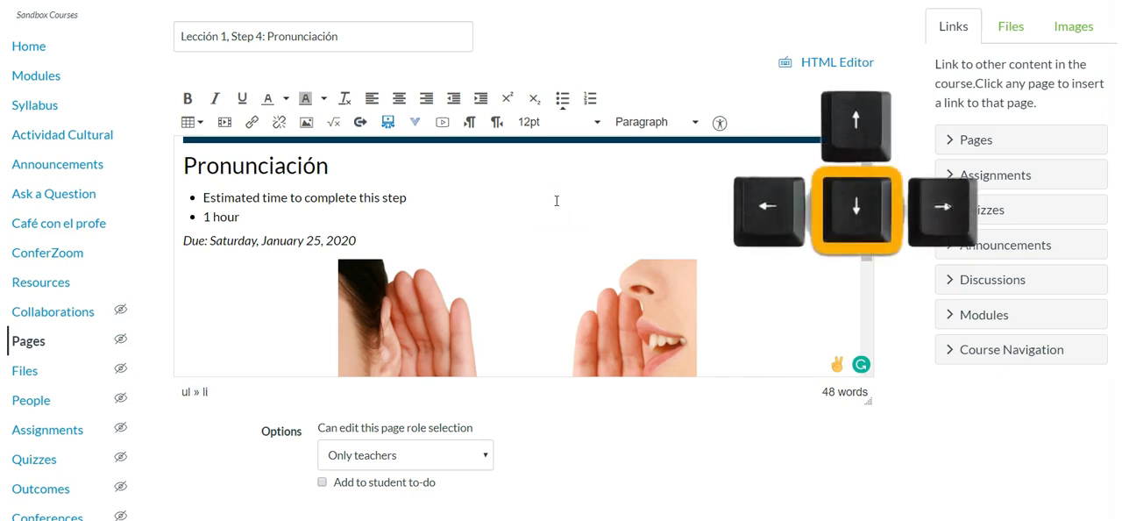
key("Up")
key("Down")
key("Down")
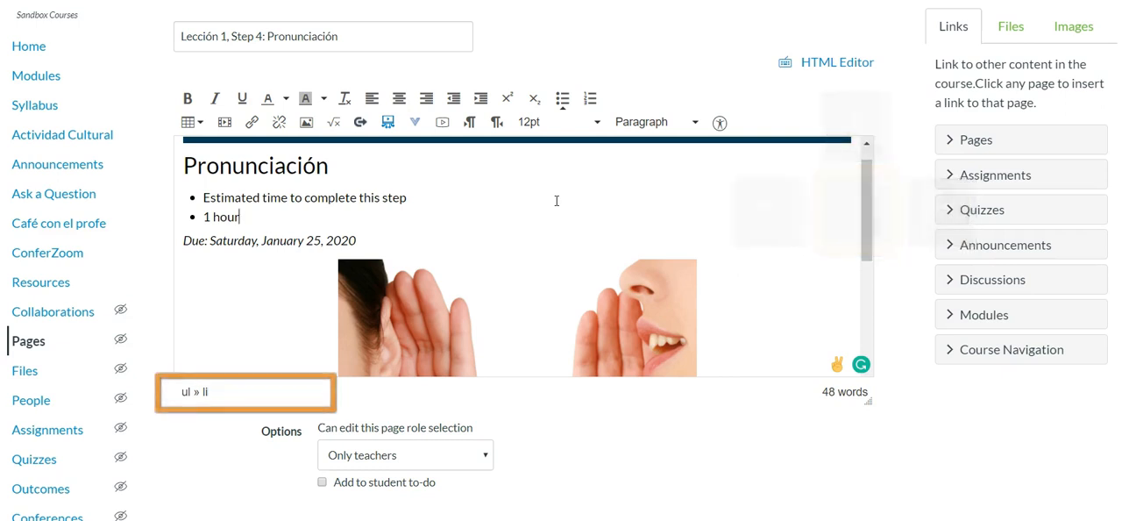
key("Down")
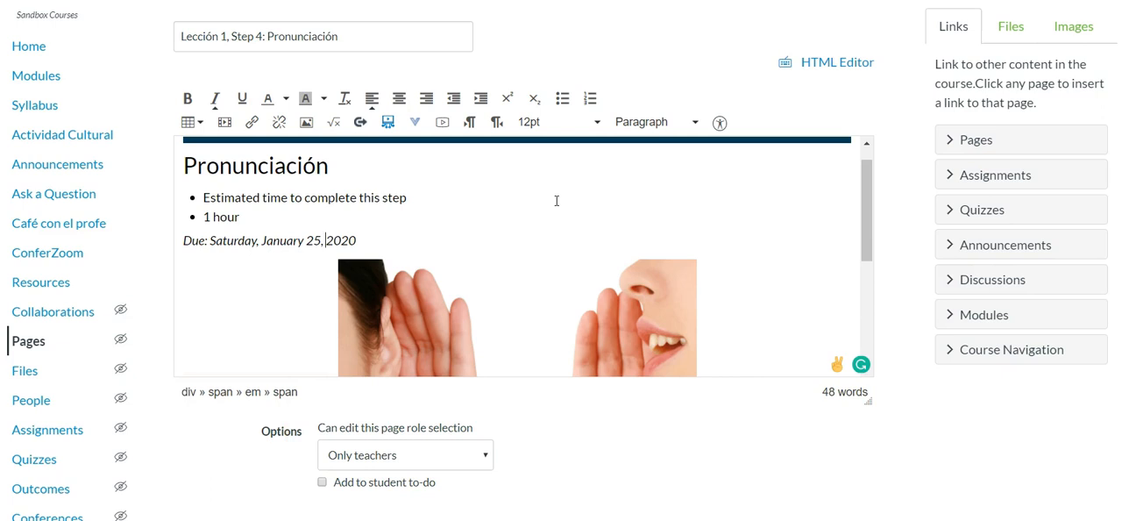
scroll(555, 201, "down", 2)
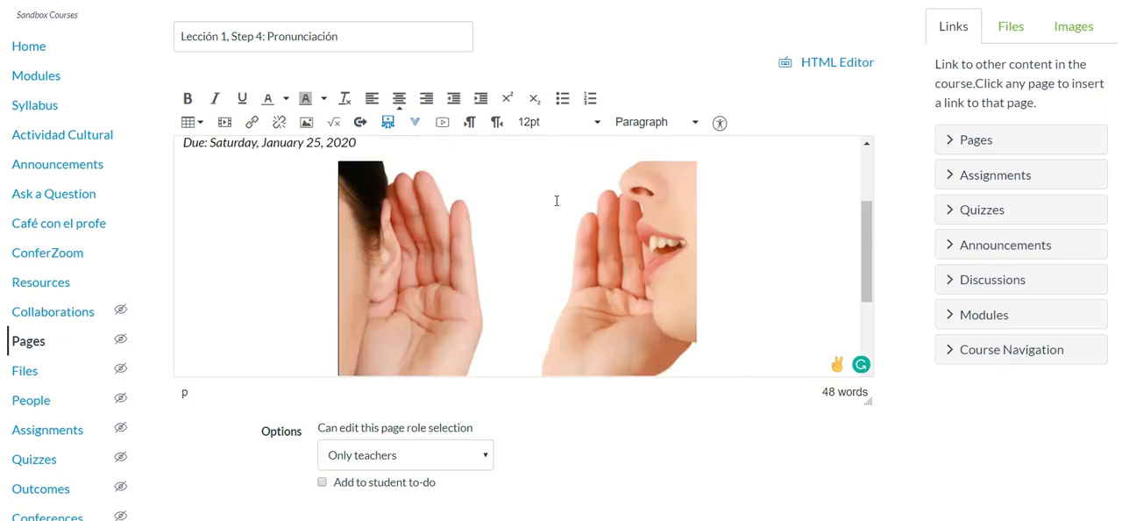
key("Down")
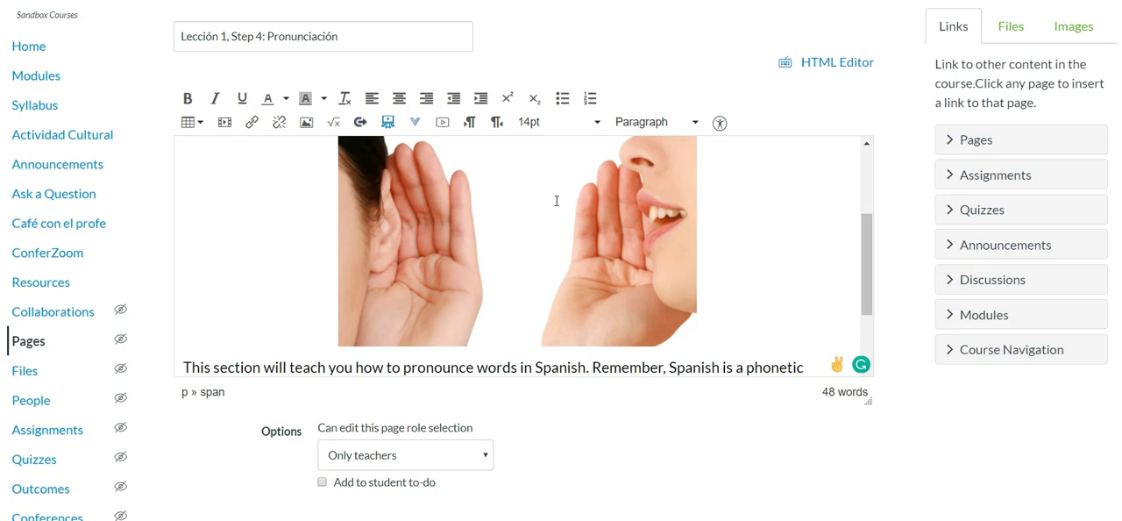
key("Down")
key("Down")
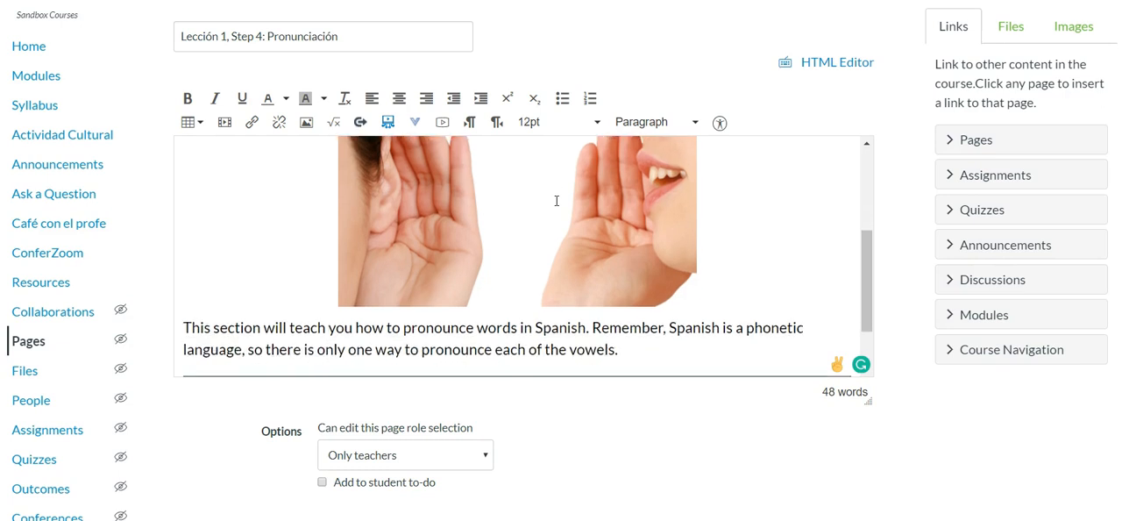
key("Down")
key("Up")
key("Up")
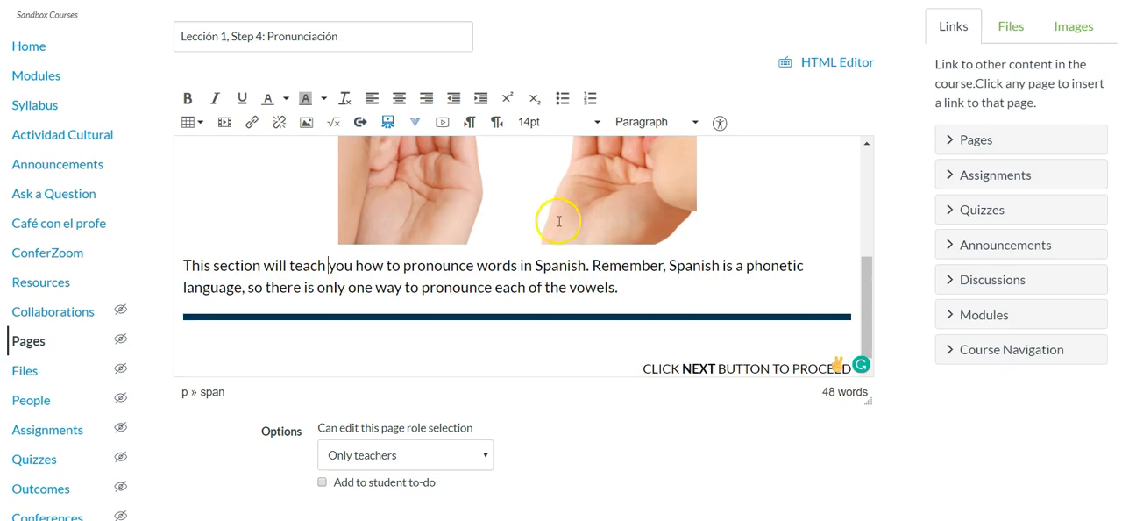
- Clear the formatting of the paragraph starting "This section will teach you how to pronounce words in Spanish"
left_click(506, 284)
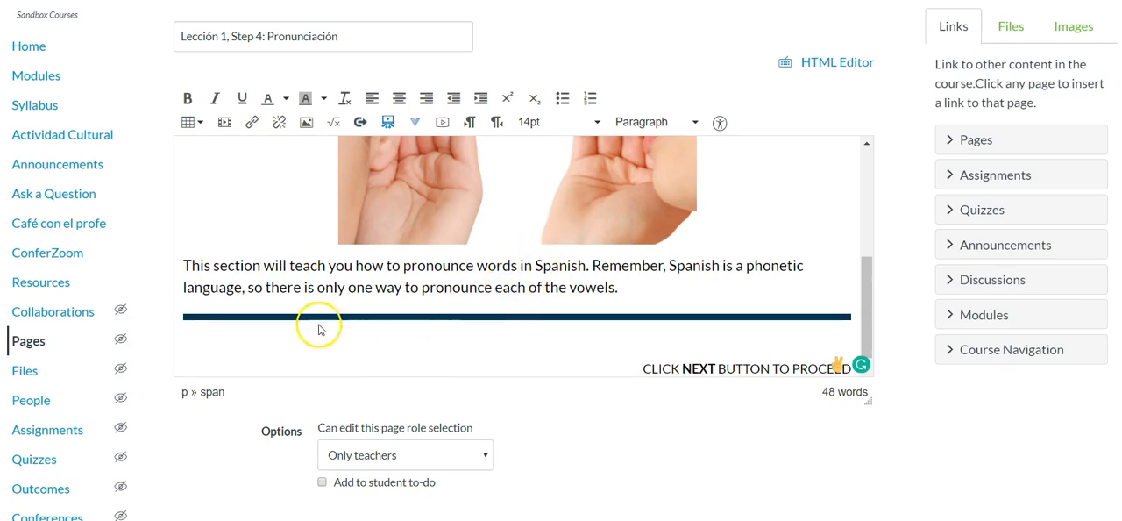
triple_click(566, 307)
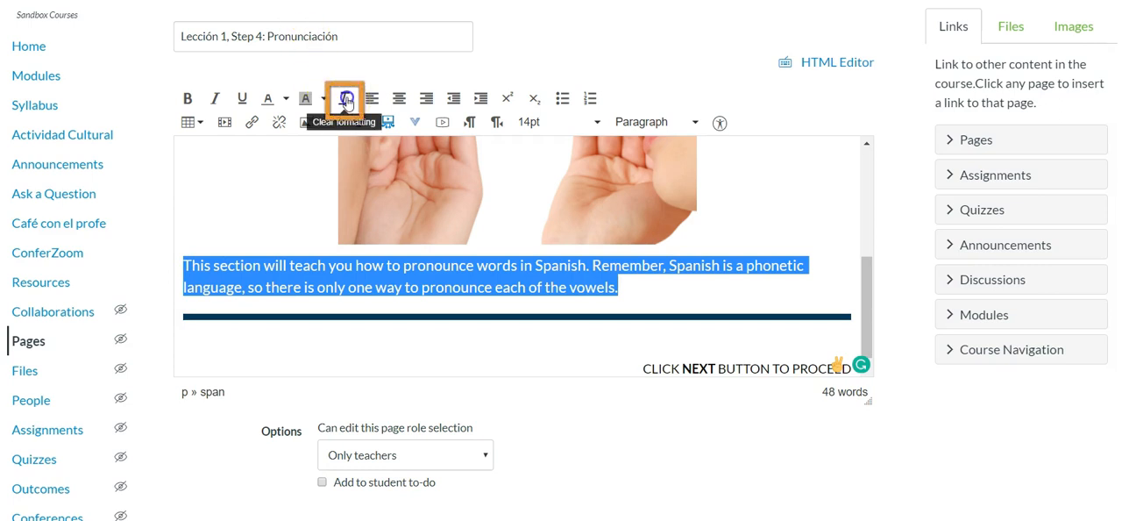
left_click(347, 103)
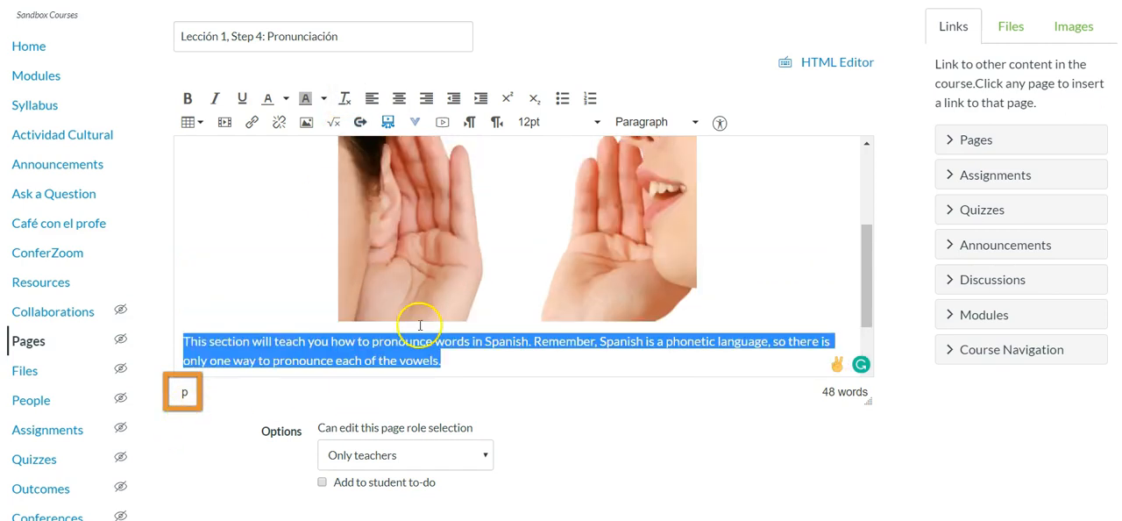
- Clear the formatting of the due date line and of the Pronunciación heading
scroll(416, 321, "up", 3)
left_click(454, 238)
scroll(447, 242, "up", 1)
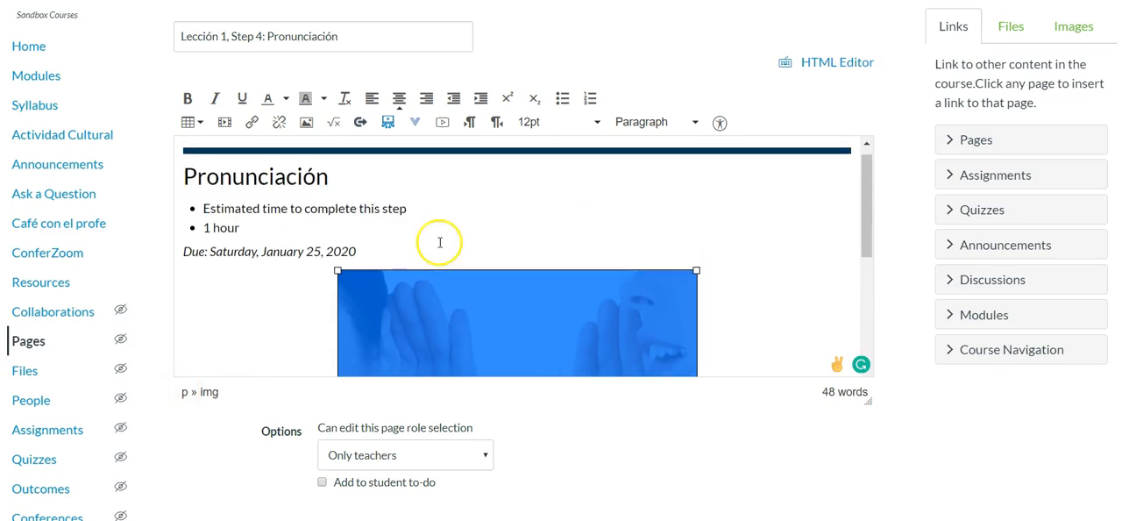
left_click(276, 252)
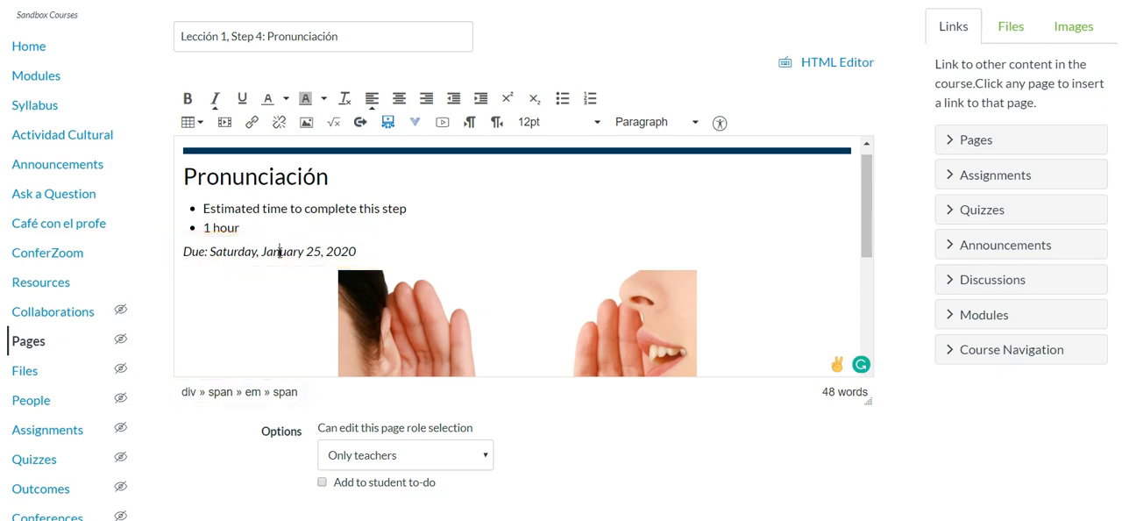
triple_click(277, 251)
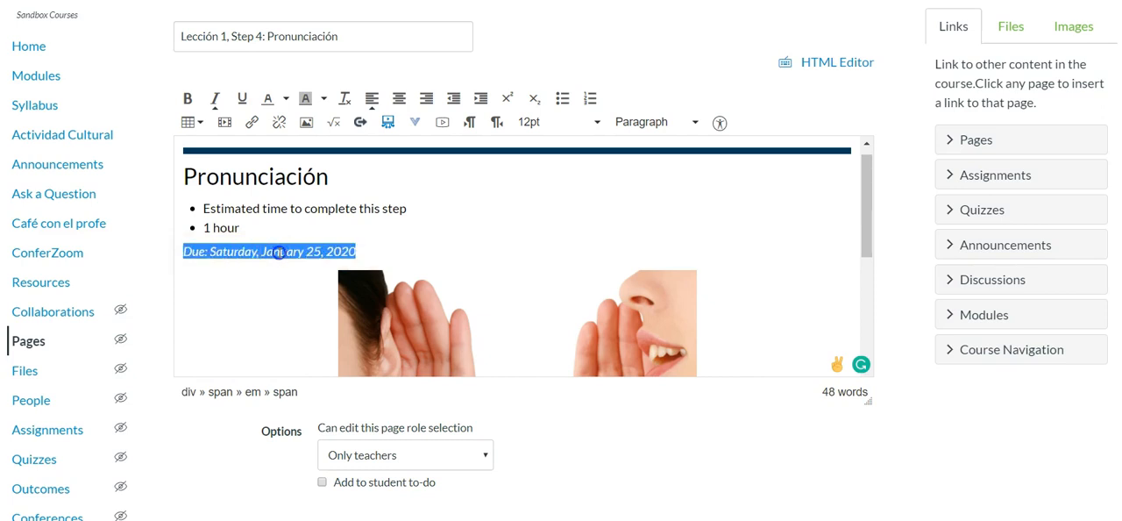
left_click(345, 101)
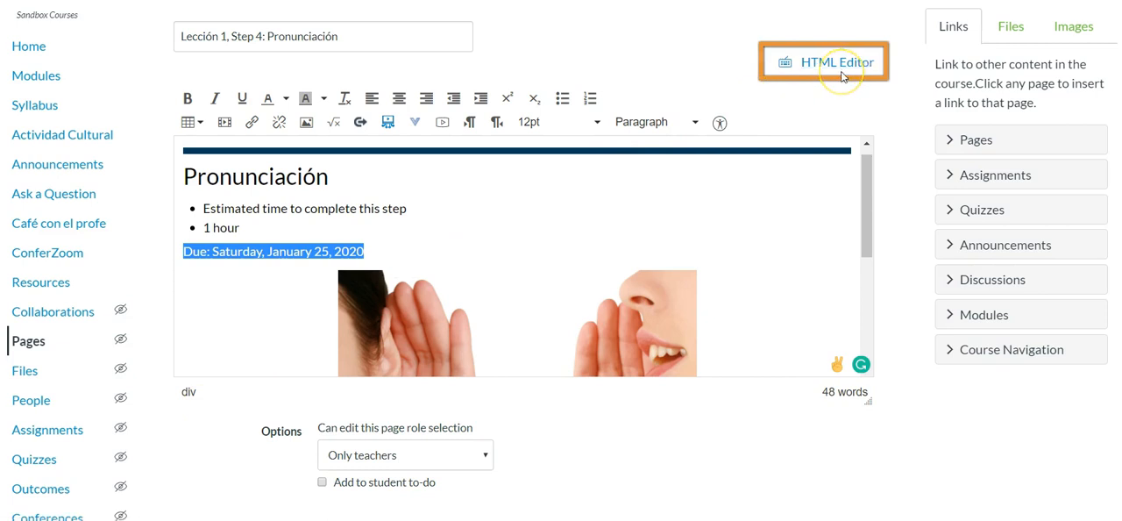
left_click(237, 178)
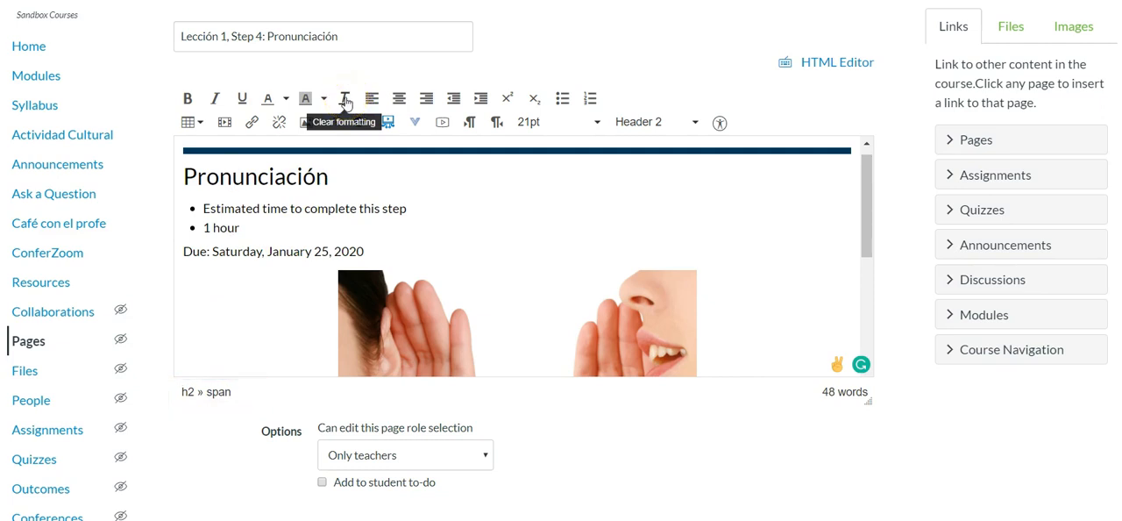
left_click(346, 102)
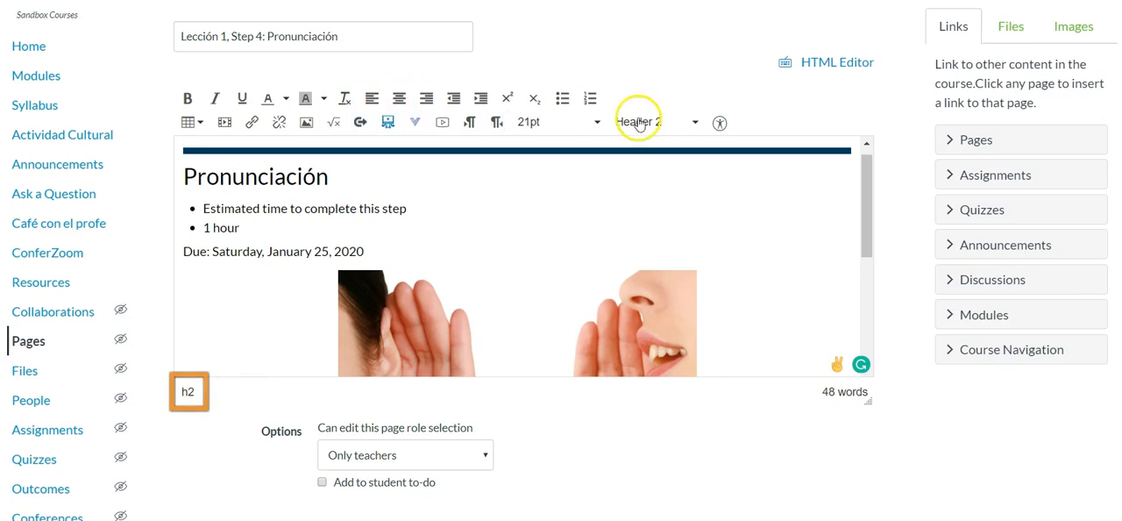
- Show the page's HTML source and search it for "div" to locate the tags around the due date
left_click(230, 253)
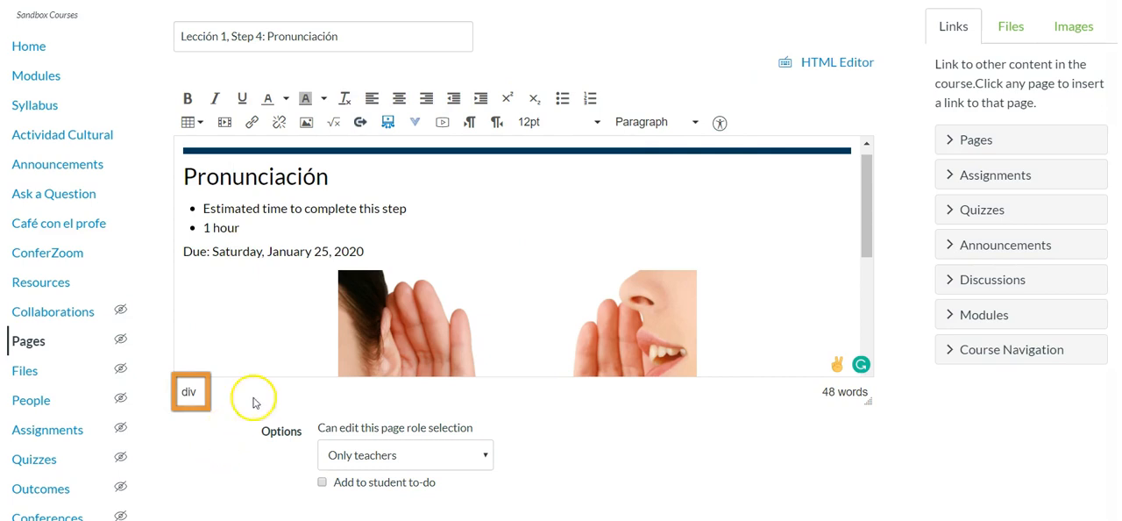
left_click(861, 70)
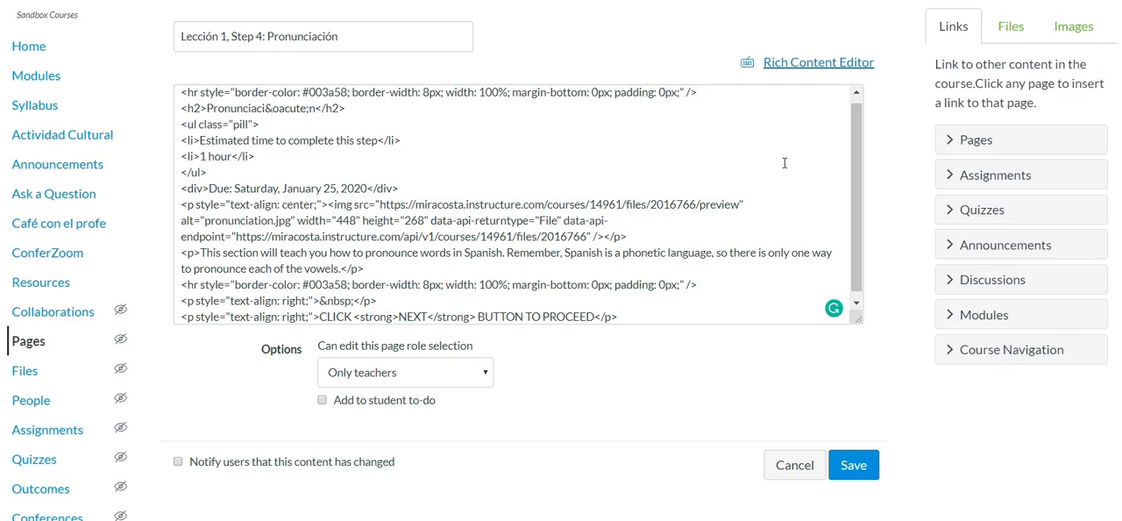
key("ctrl+f")
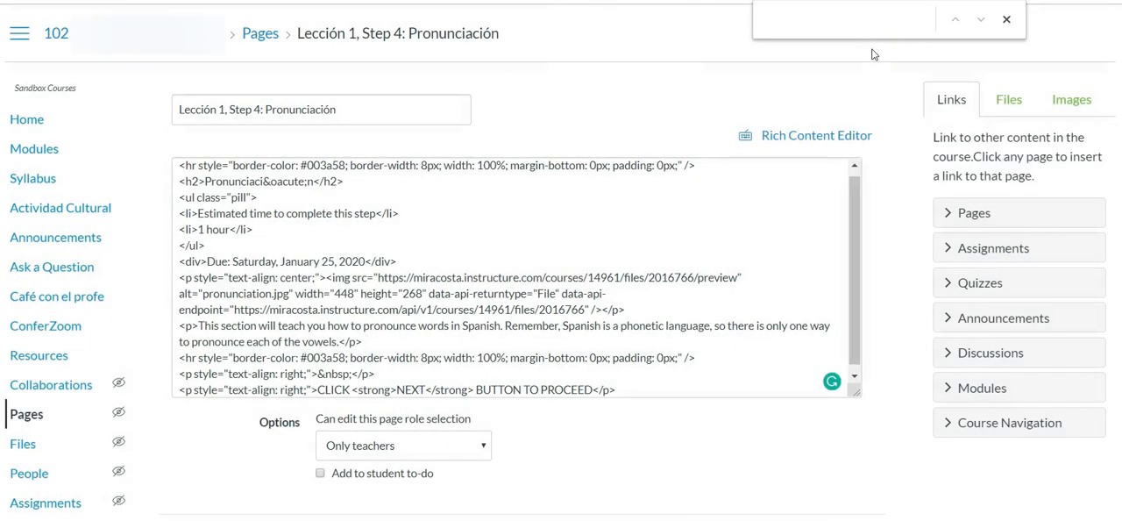
type("div")
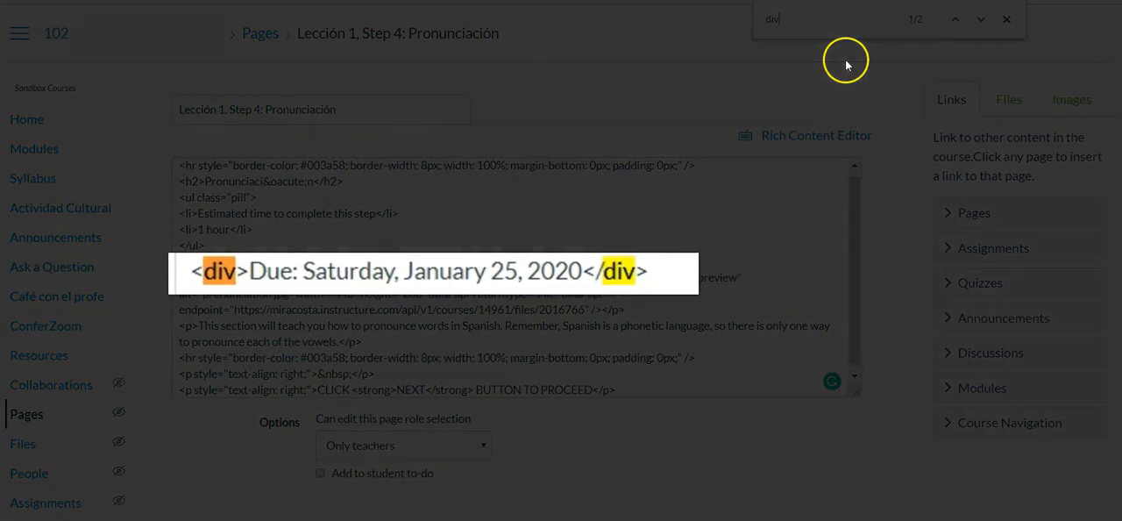
- Delete the closing and opening div tags around "Due: Saturday, January 25, 2020" in the HTML source
left_click(650, 271)
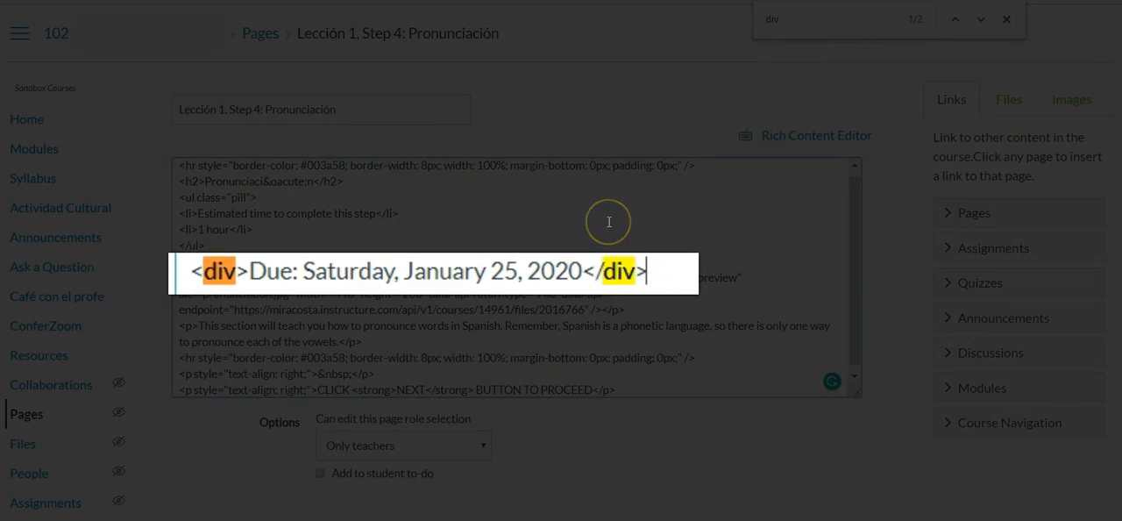
key("BackSpace")
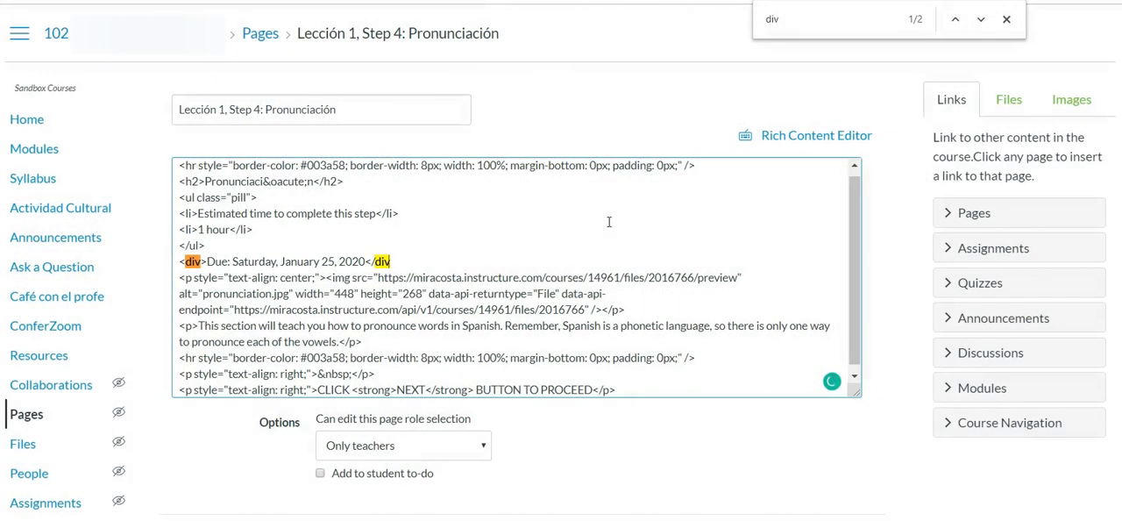
key("BackSpace")
key("BackSpace")
key("BackSpace")
key("BackSpace")
key("BackSpace")
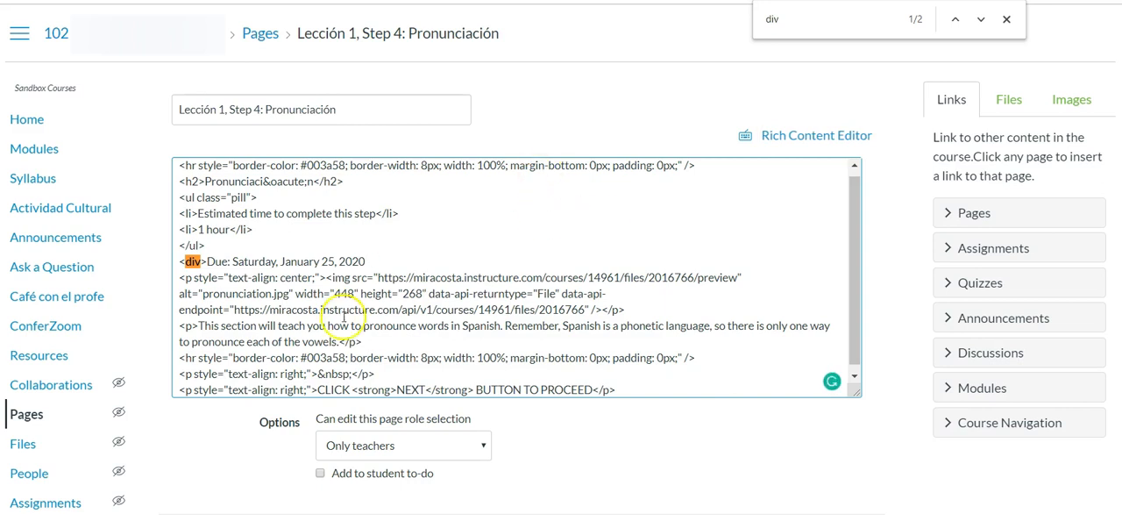
left_click(204, 260)
key("BackSpace")
key("BackSpace")
key("BackSpace")
key("BackSpace")
key("BackSpace")
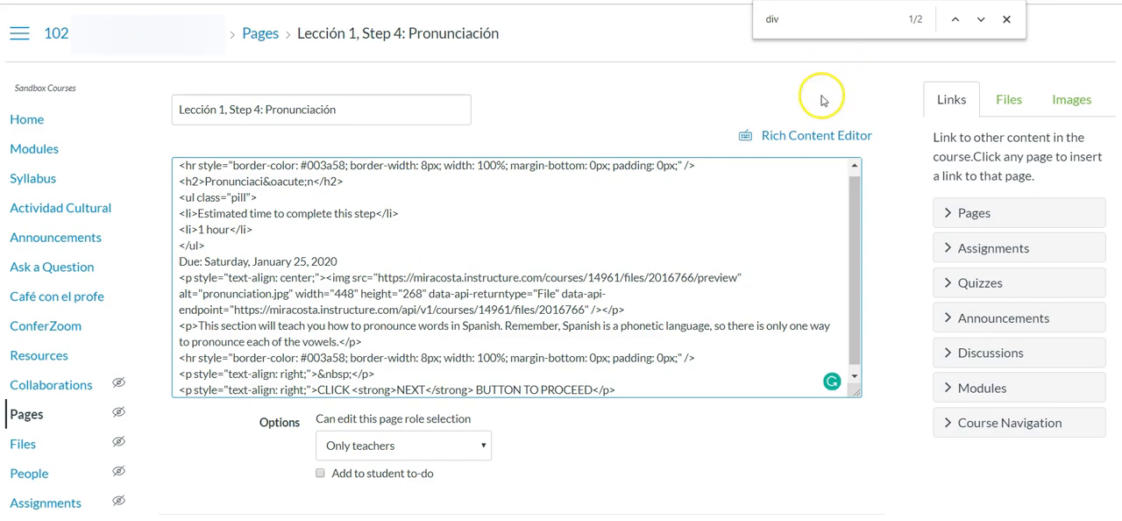
- Return to the rich content view and check the element path of the due date, heading, list and remaining paragraphs
left_click(823, 140)
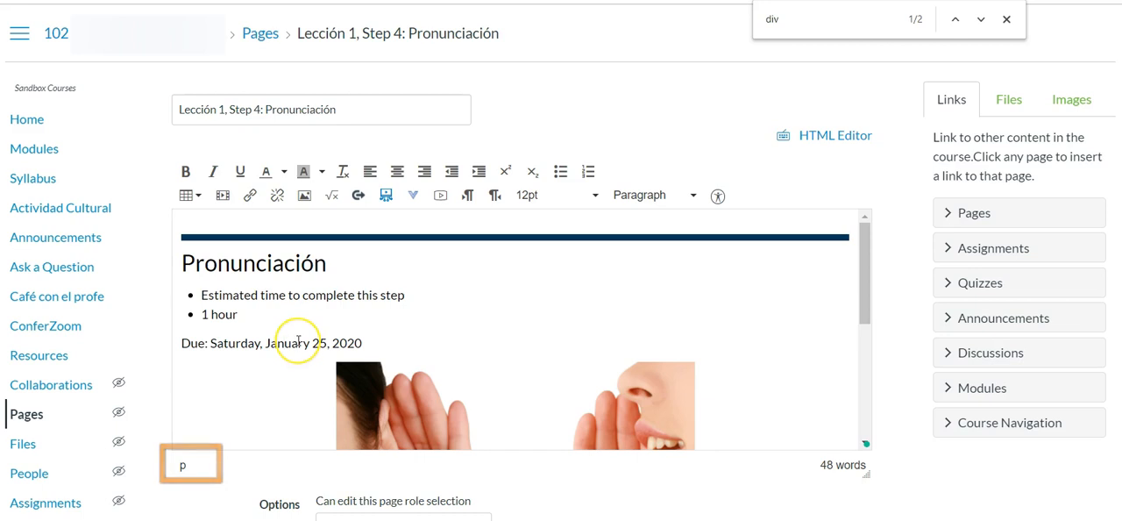
left_click(316, 266)
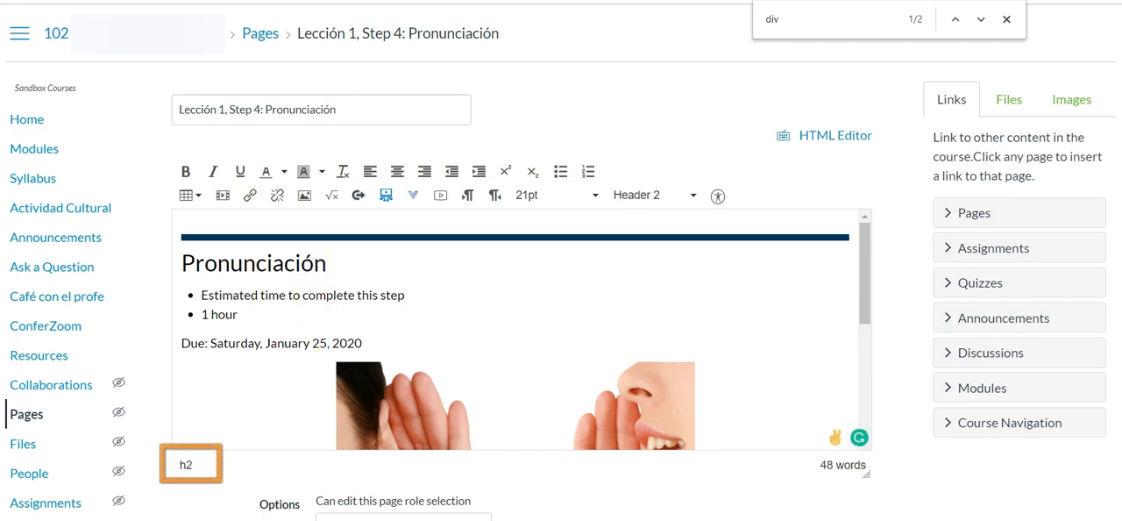
left_click(315, 296)
key("Down")
key("Down")
key("Down")
key("Down")
key("Down")
key("Down")
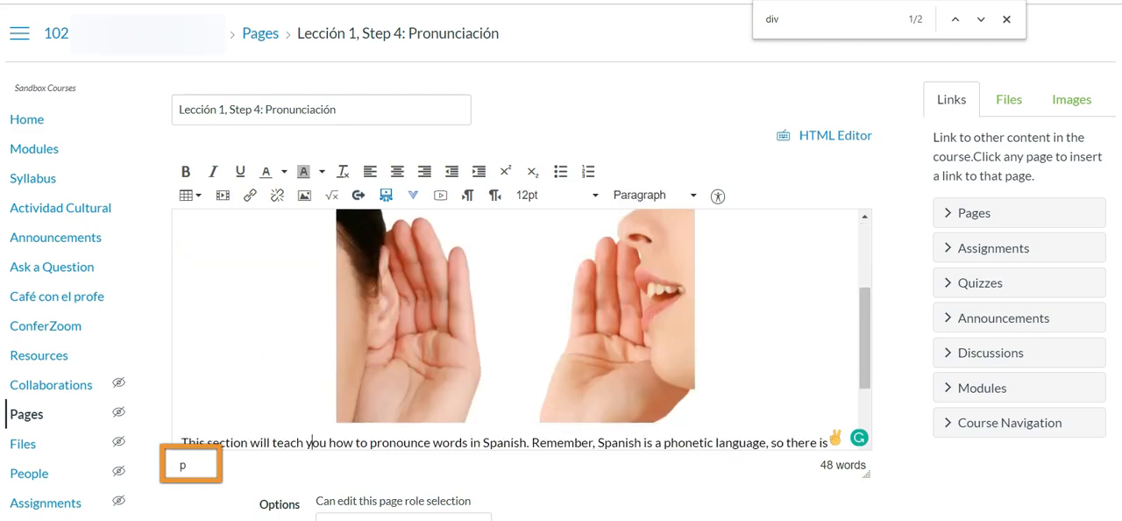
key("Down")
key("Down")
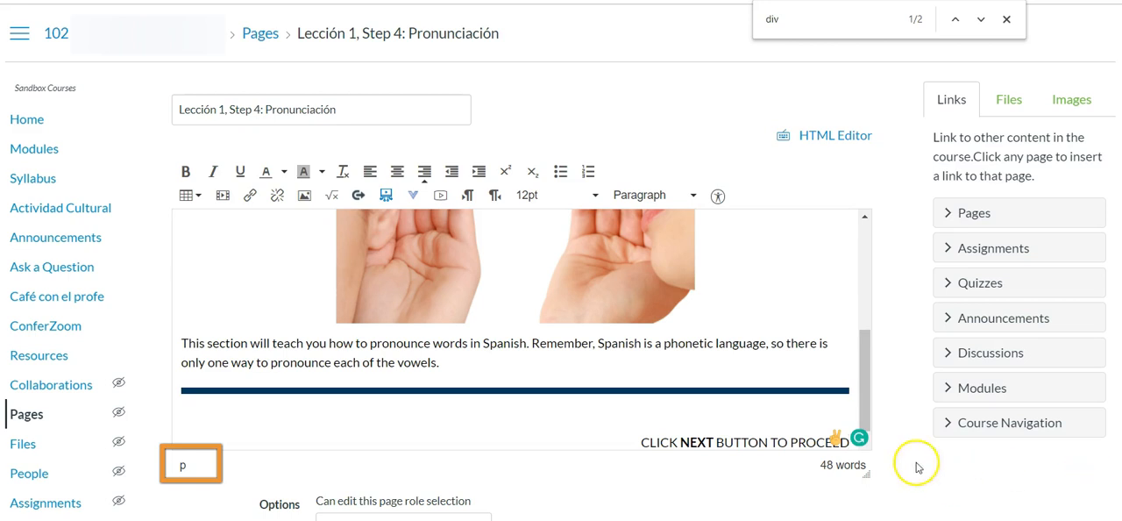
- Save the cleaned-up Pronunciación page
scroll(932, 275, "down", 1)
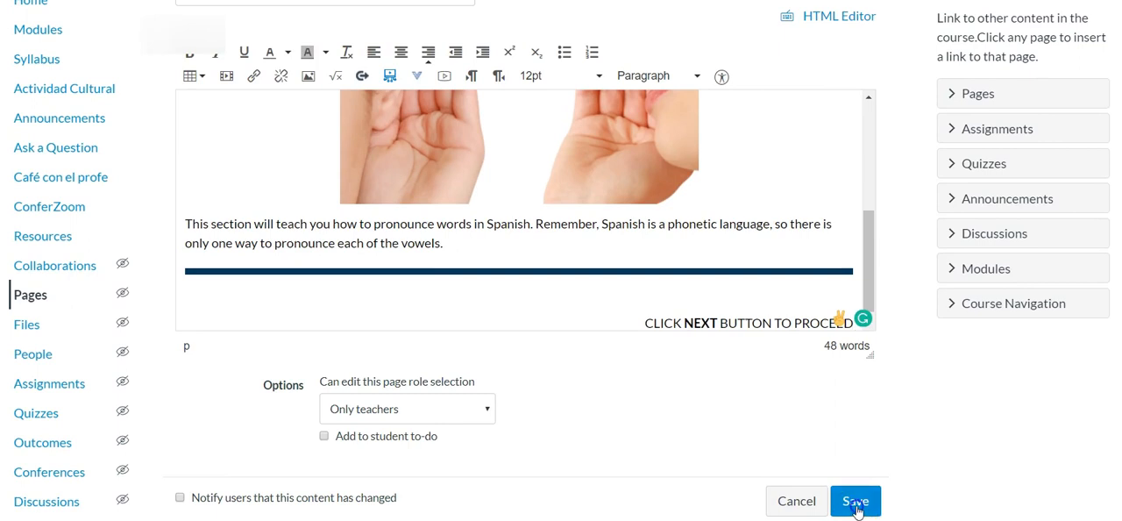
left_click(856, 501)
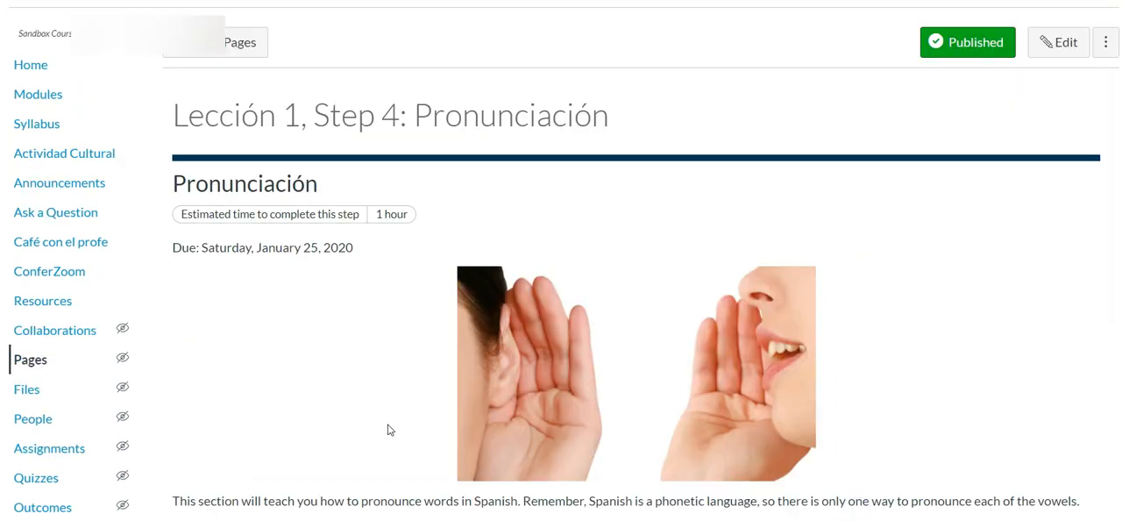